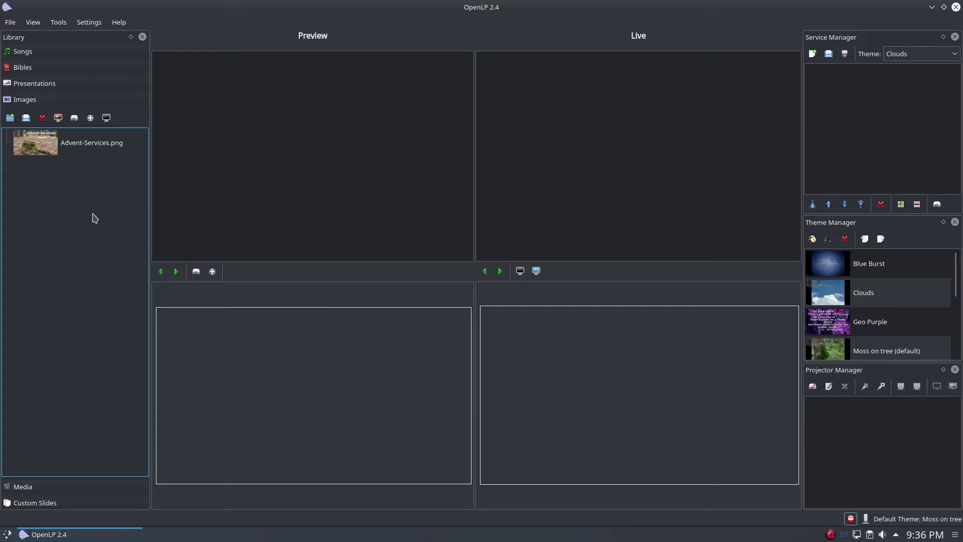
Pick Christmas-Service.png from the Pictures folder to load into the image library
{"action": "left_click", "coordinate": [26, 118]}
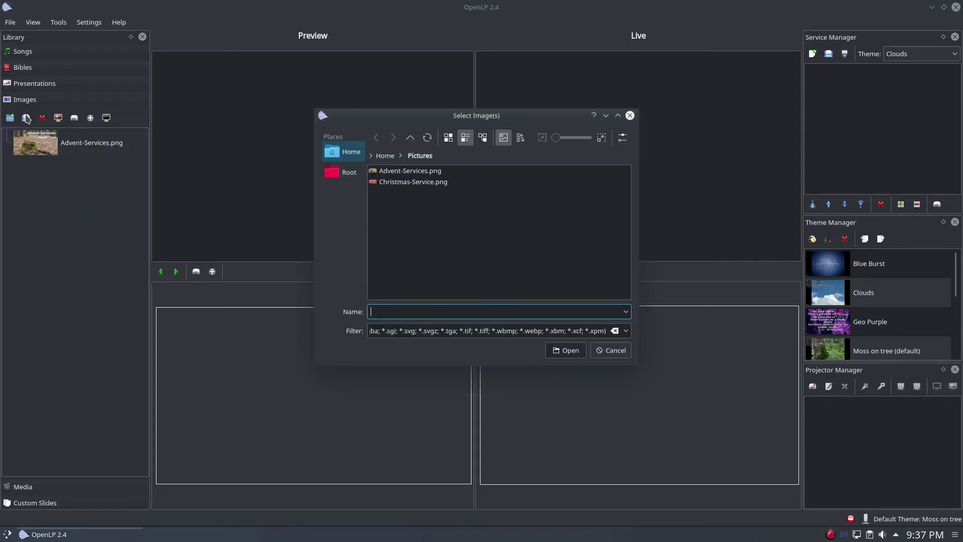
{"action": "left_click", "coordinate": [427, 182]}
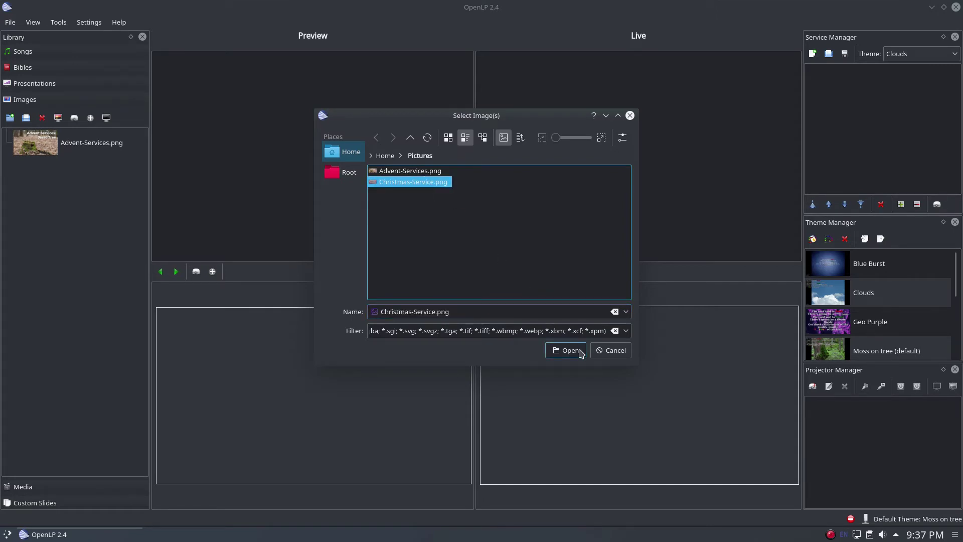
{"action": "left_click", "coordinate": [570, 350]}
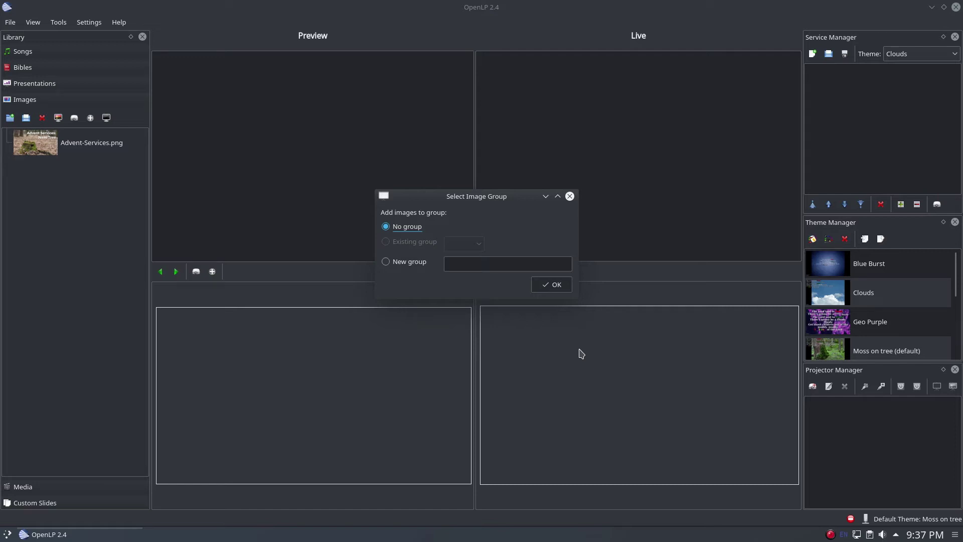
Place Christmas-Service.png in a newly created group named Notices
{"action": "left_click", "coordinate": [422, 265]}
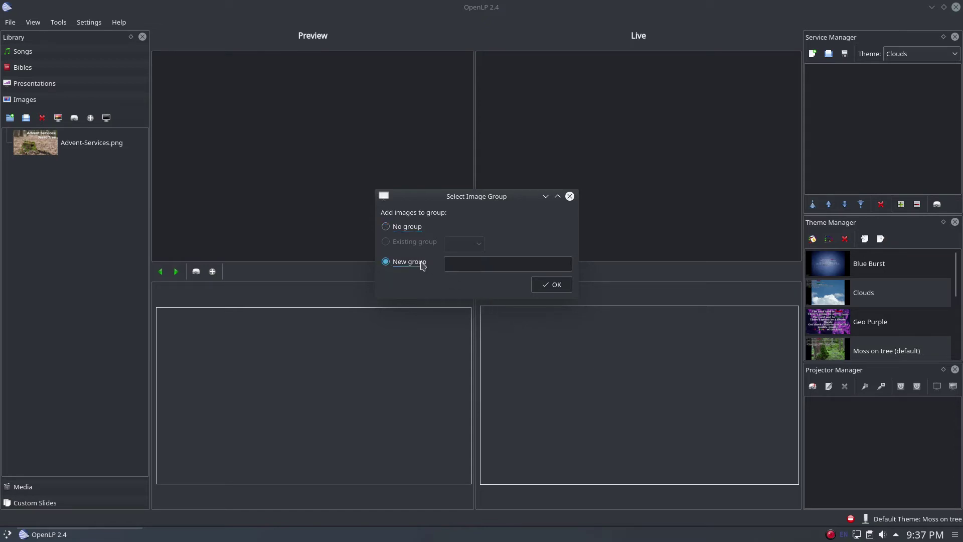
{"action": "left_click", "coordinate": [466, 264]}
{"action": "type", "text": "Notic"}
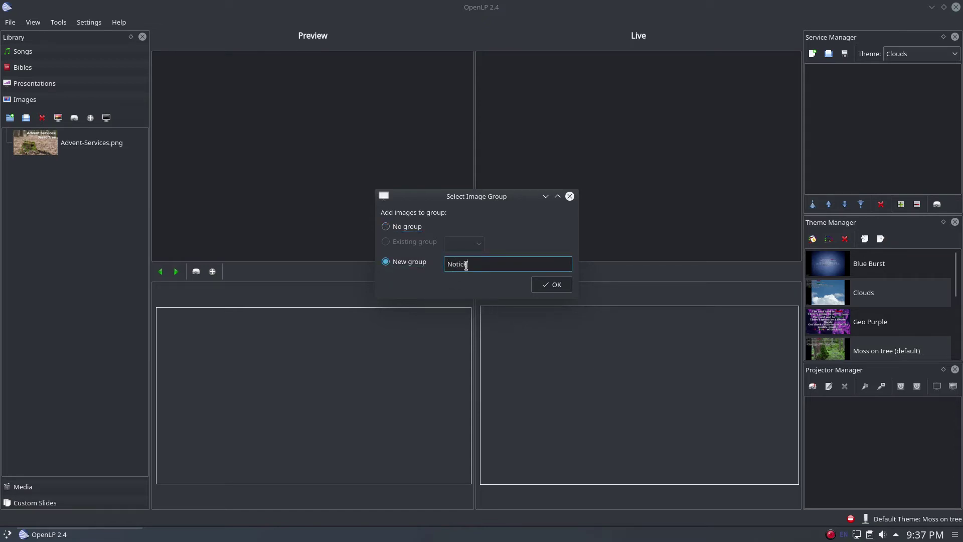
{"action": "type", "text": "es"}
{"action": "left_click", "coordinate": [548, 285]}
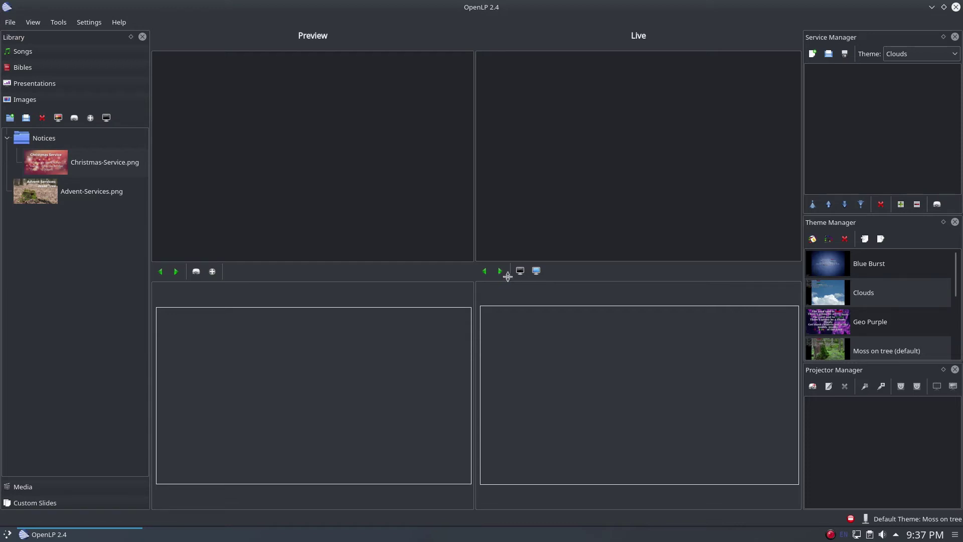
Drop the top-level Advent-Services.png into the Notices folder
{"action": "left_click", "coordinate": [96, 193]}
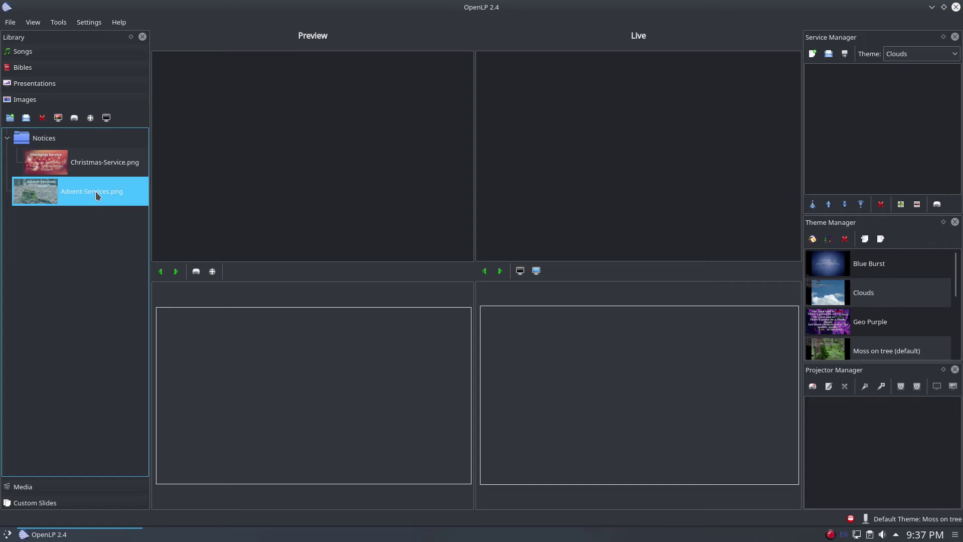
{"action": "left_click_drag", "start_coordinate": [96, 191], "coordinate": [97, 166]}
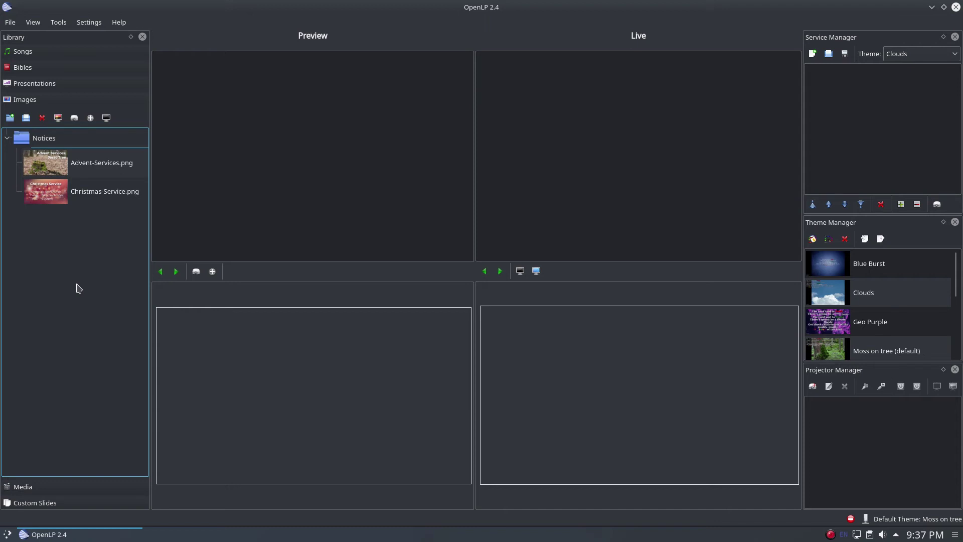
Save a new image group named Christmas with Notices as its parent
{"action": "left_click", "coordinate": [11, 119]}
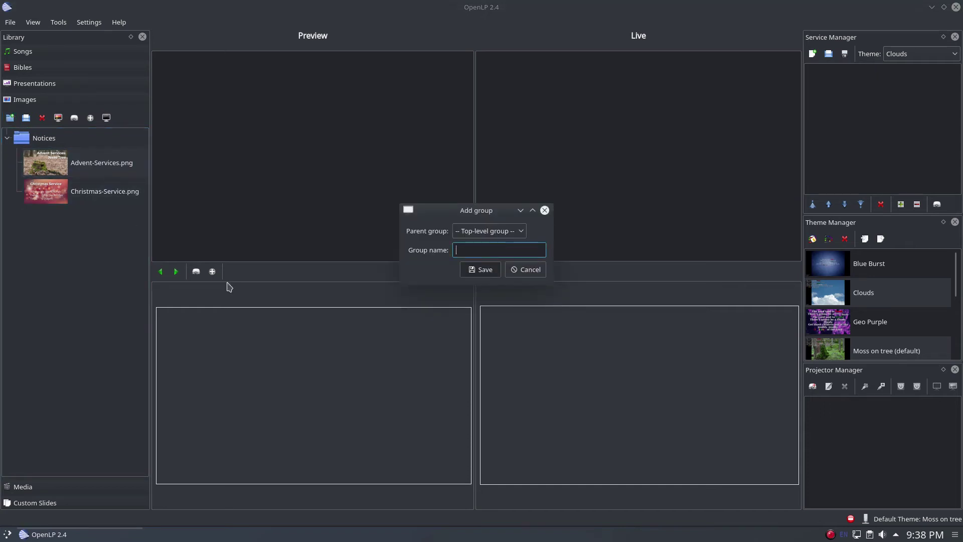
{"action": "type", "text": "Ch"}
{"action": "type", "text": "ristmas"}
{"action": "left_click", "coordinate": [481, 235]}
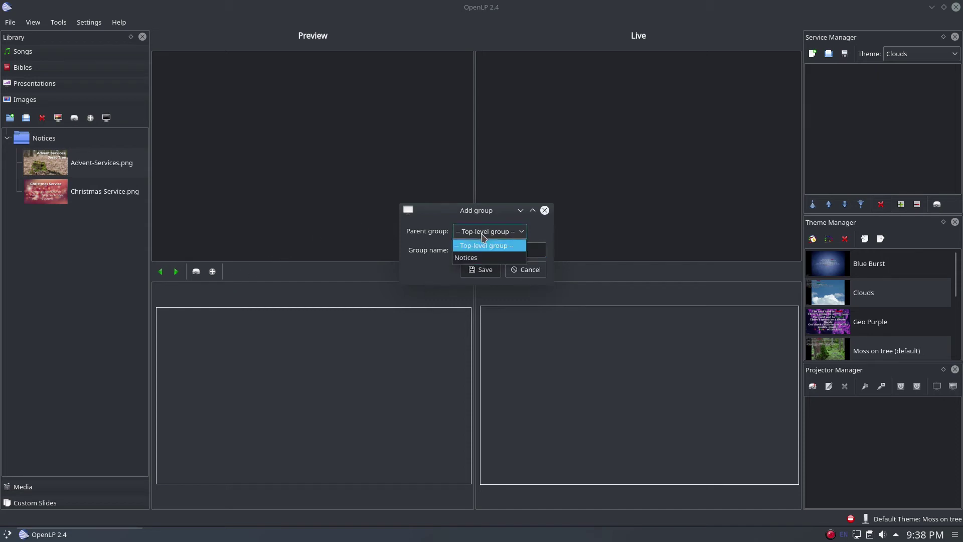
{"action": "left_click", "coordinate": [481, 256]}
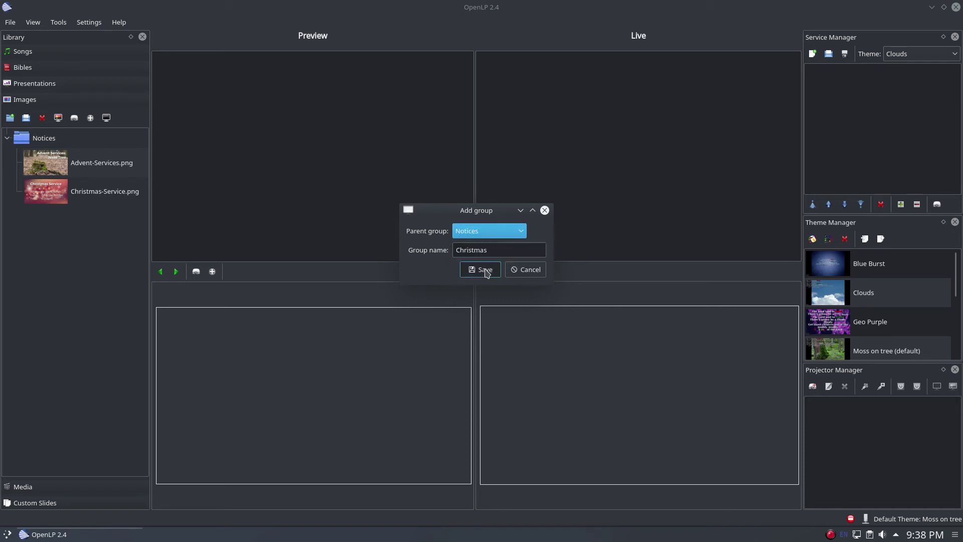
{"action": "left_click", "coordinate": [486, 271]}
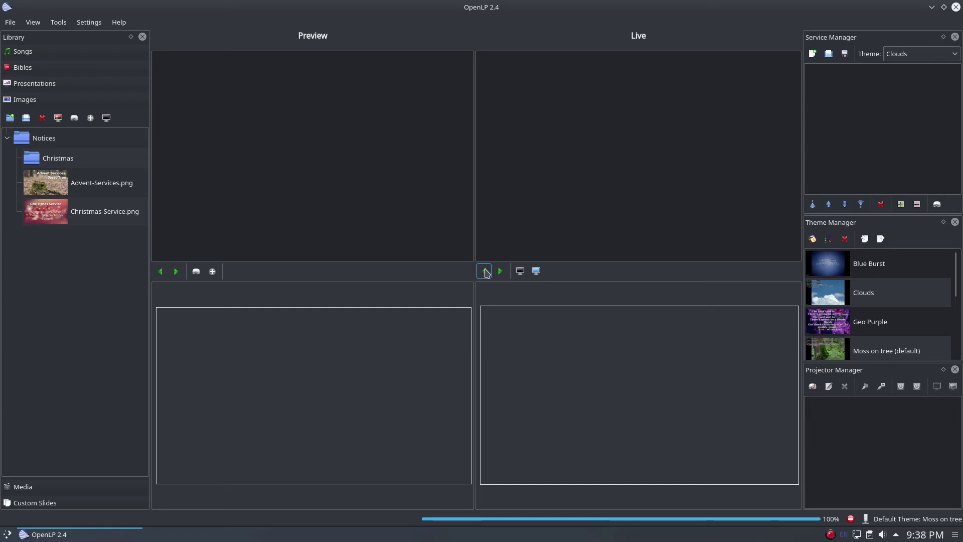
Move Advent-Services.png and Christmas-Service.png together into the Christmas folder
{"action": "left_click", "coordinate": [128, 193]}
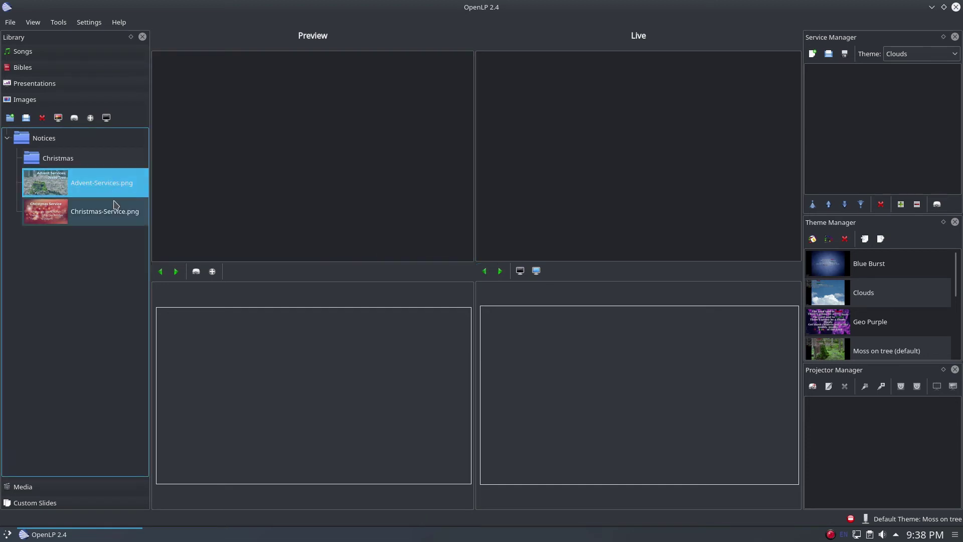
{"action": "left_click", "coordinate": [116, 213], "text": "shift"}
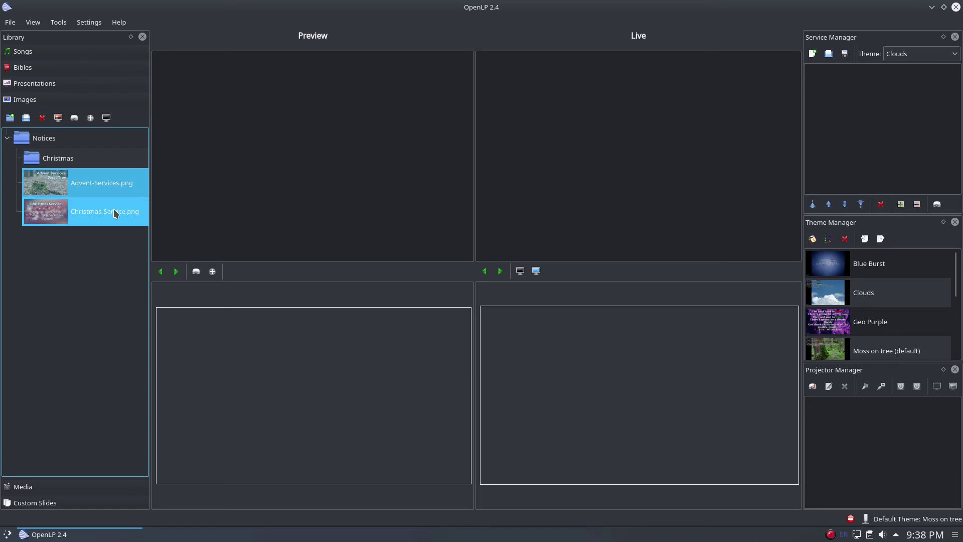
{"action": "left_click_drag", "start_coordinate": [113, 209], "coordinate": [90, 162]}
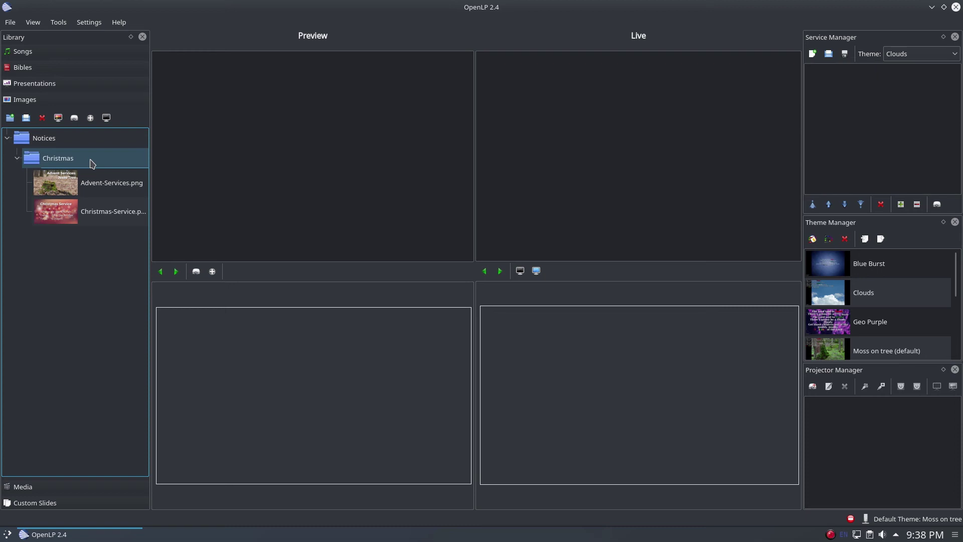
Add both Christmas-group images to the service as an Images item
{"action": "left_click", "coordinate": [95, 181]}
{"action": "left_click", "coordinate": [100, 217], "text": "shift"}
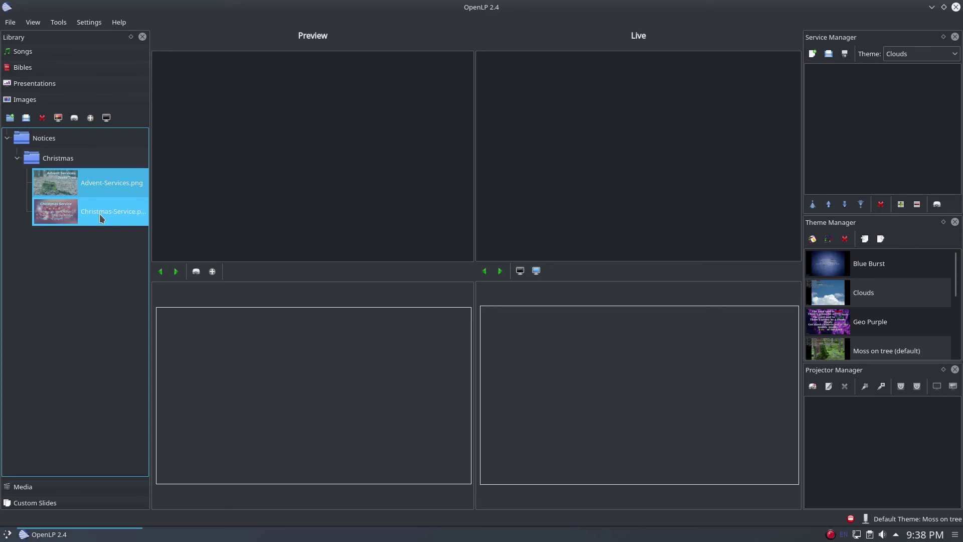
{"action": "left_click_drag", "start_coordinate": [100, 214], "coordinate": [833, 131]}
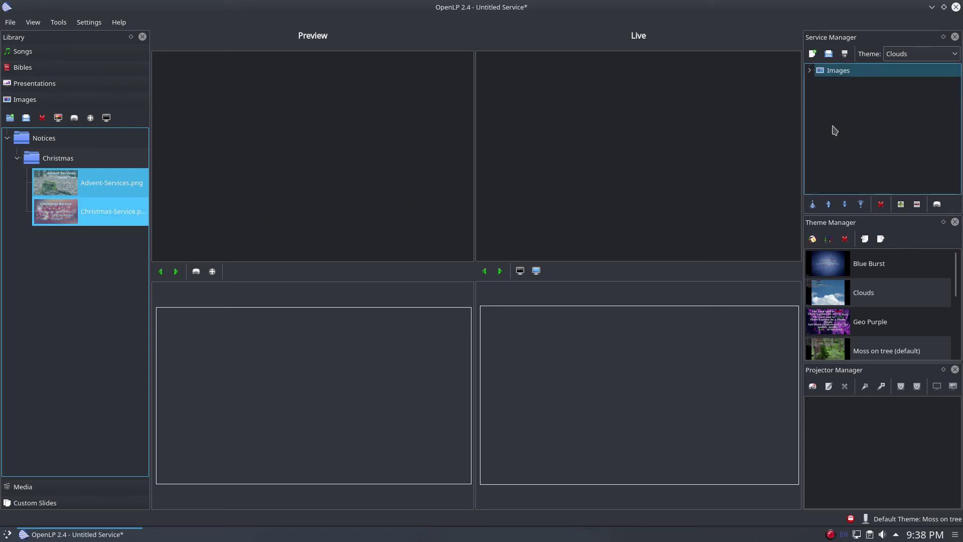
Expand the Images service item, then add and expand the Christmas group as a second item
{"action": "left_click", "coordinate": [809, 71]}
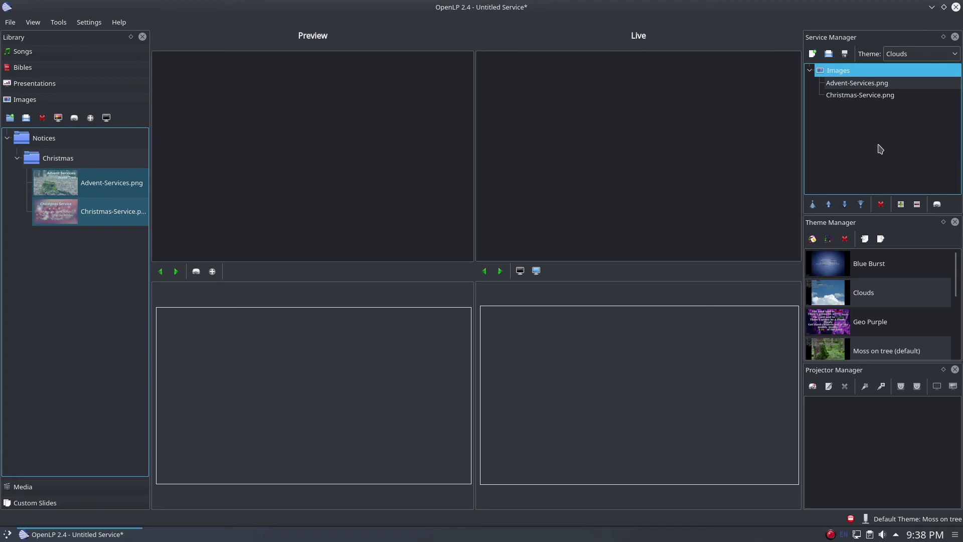
{"action": "left_click", "coordinate": [61, 159]}
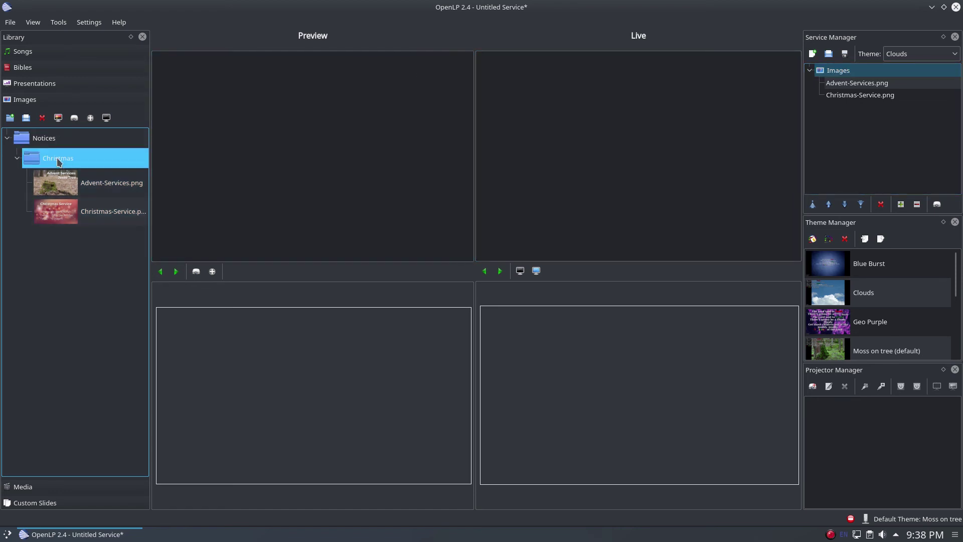
{"action": "left_click_drag", "start_coordinate": [48, 157], "coordinate": [843, 125]}
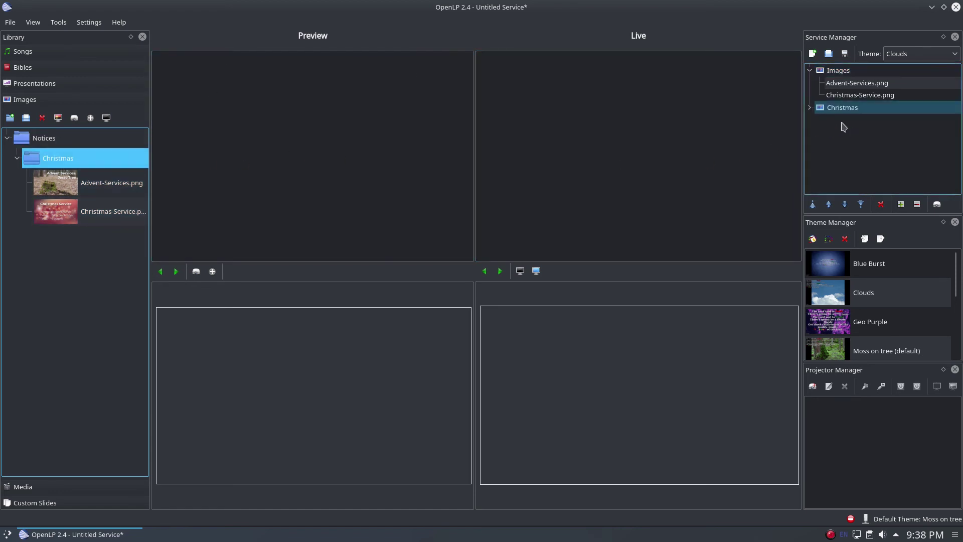
{"action": "left_click", "coordinate": [814, 111]}
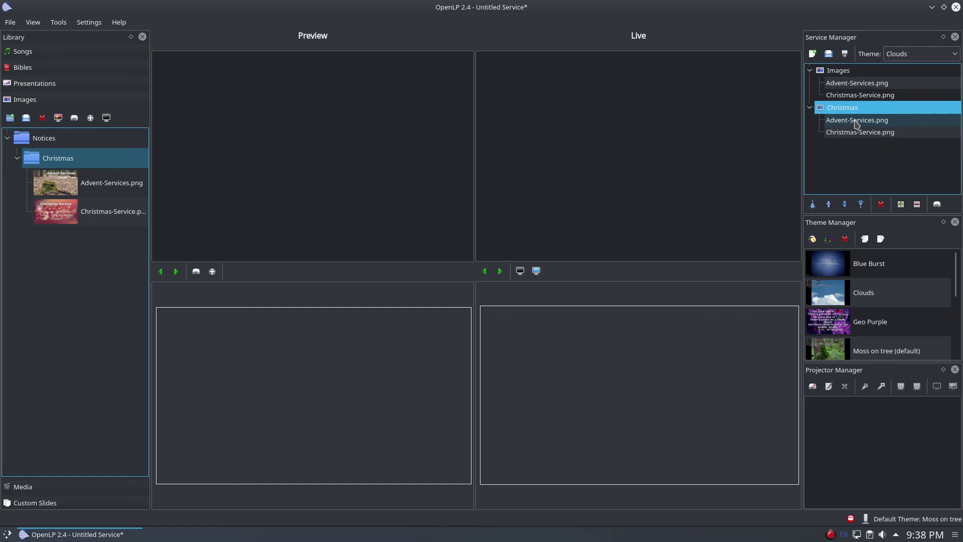
Send the Christmas item live on Advent-Services.png, then advance to Christmas-Service.png
{"action": "double_click", "coordinate": [855, 120]}
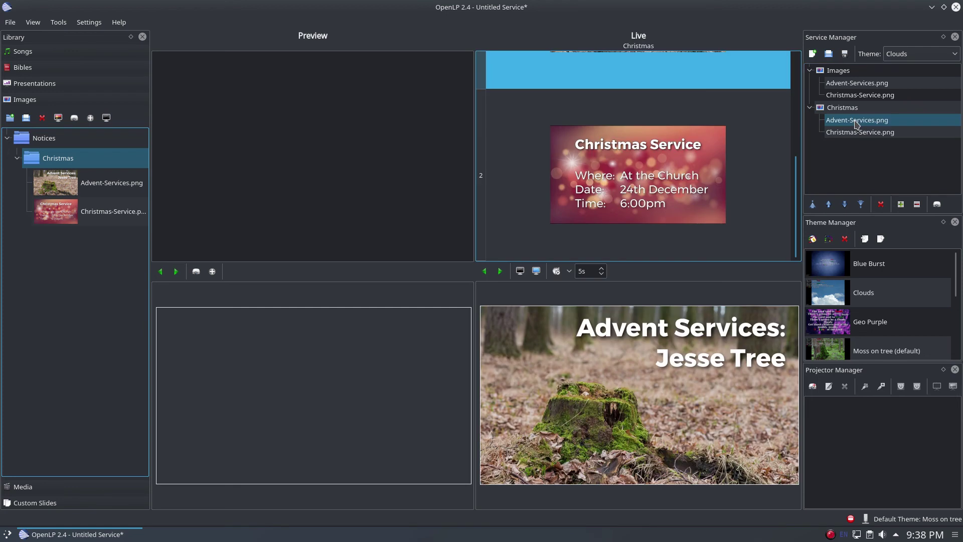
{"action": "left_click", "coordinate": [855, 125]}
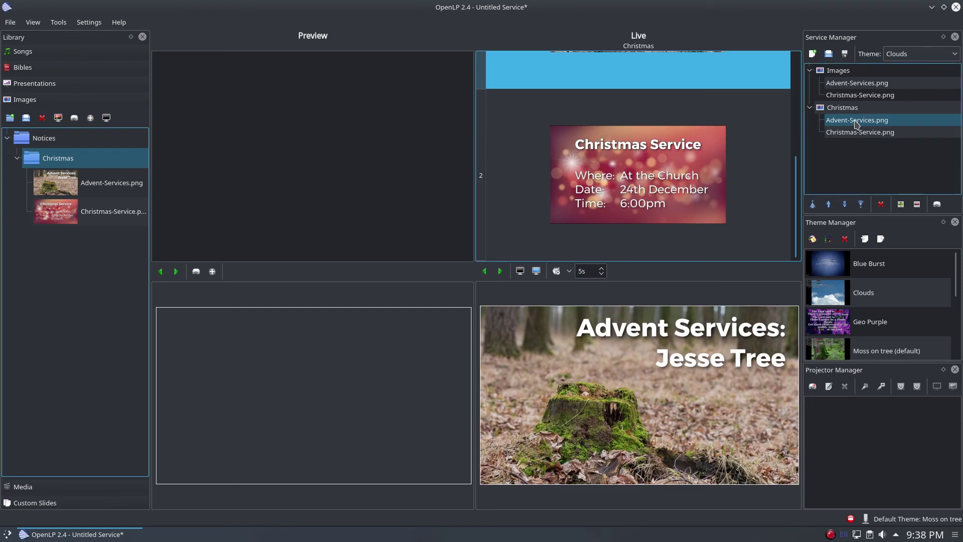
{"action": "double_click", "coordinate": [860, 133]}
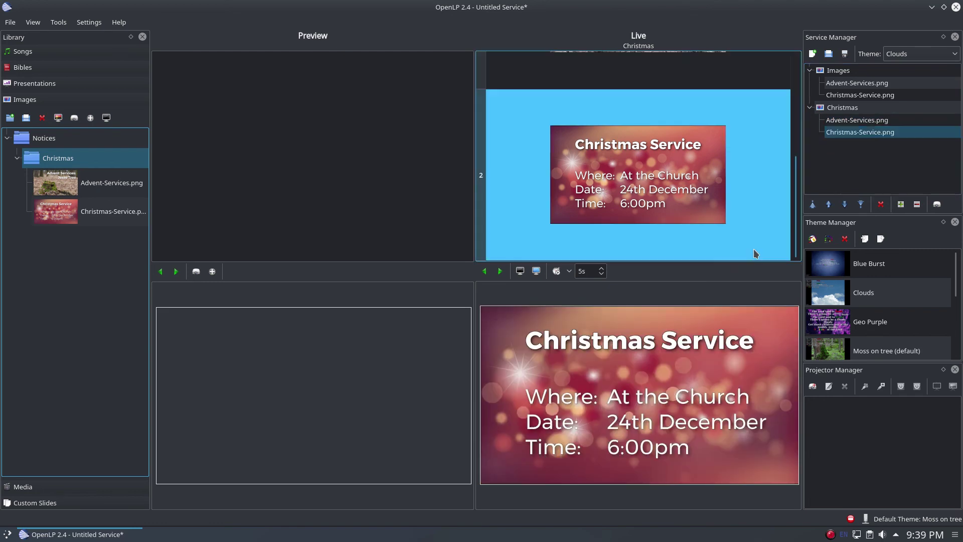